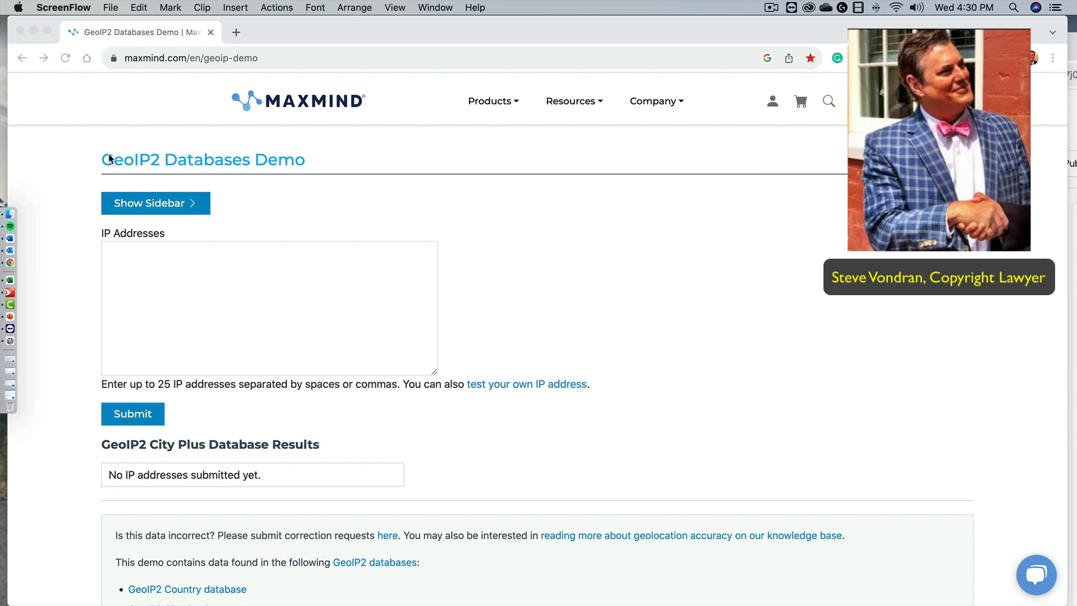
Clear the mistakenly pasted legal sentence from the IP Addresses box and start a new tab
{"action": "left_click", "coordinate": [305, 293]}
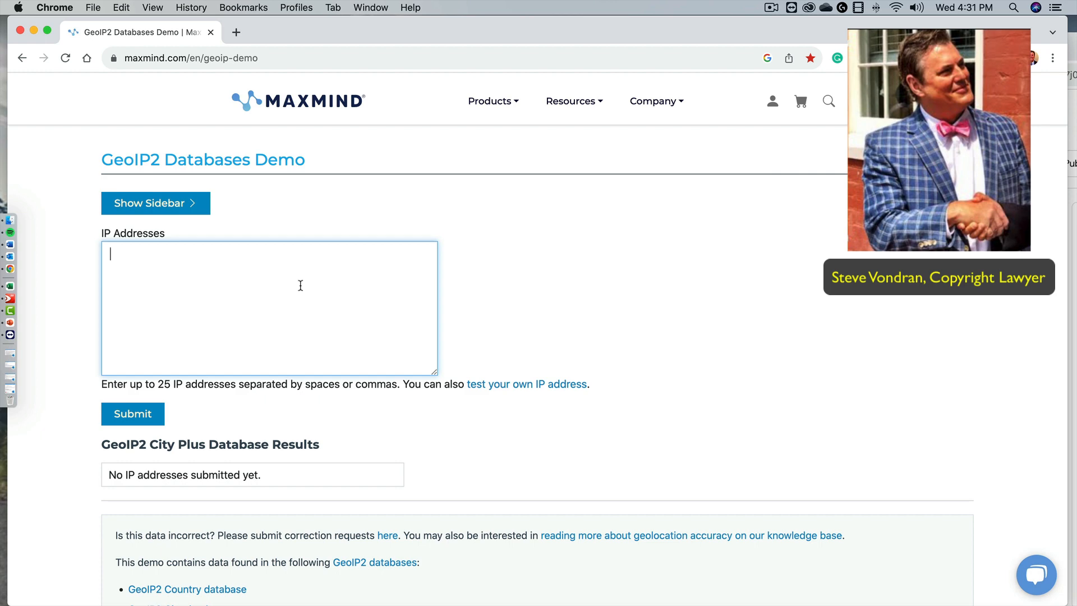
{"action": "type", "text": "Defendant lacks sufficient knowledge and on that basis denies the allegations in Paragraph 11"}
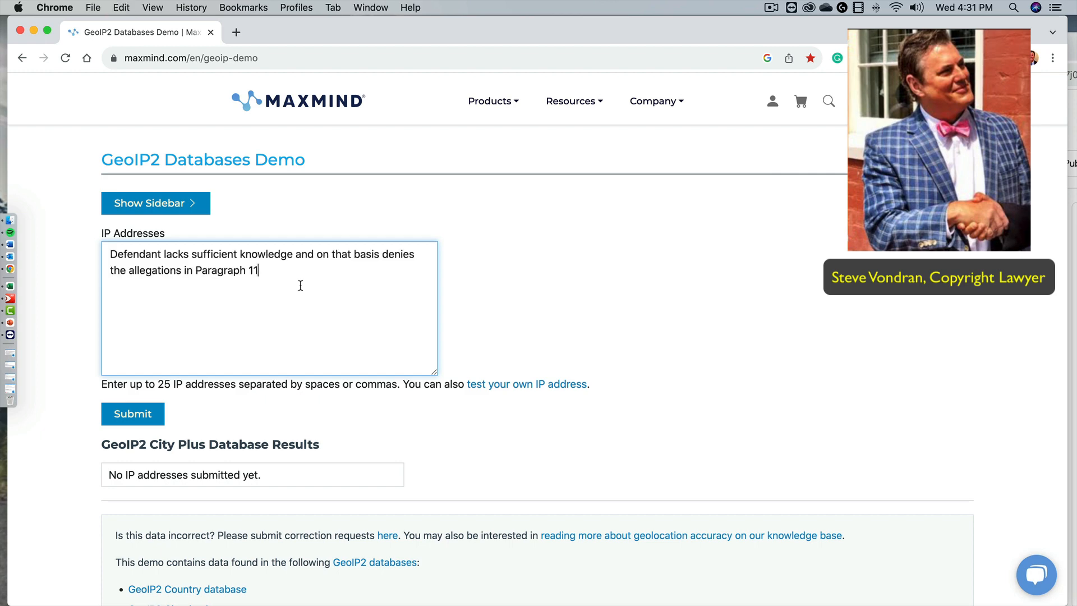
{"action": "left_click_drag", "start_coordinate": [363, 284], "coordinate": [86, 251]}
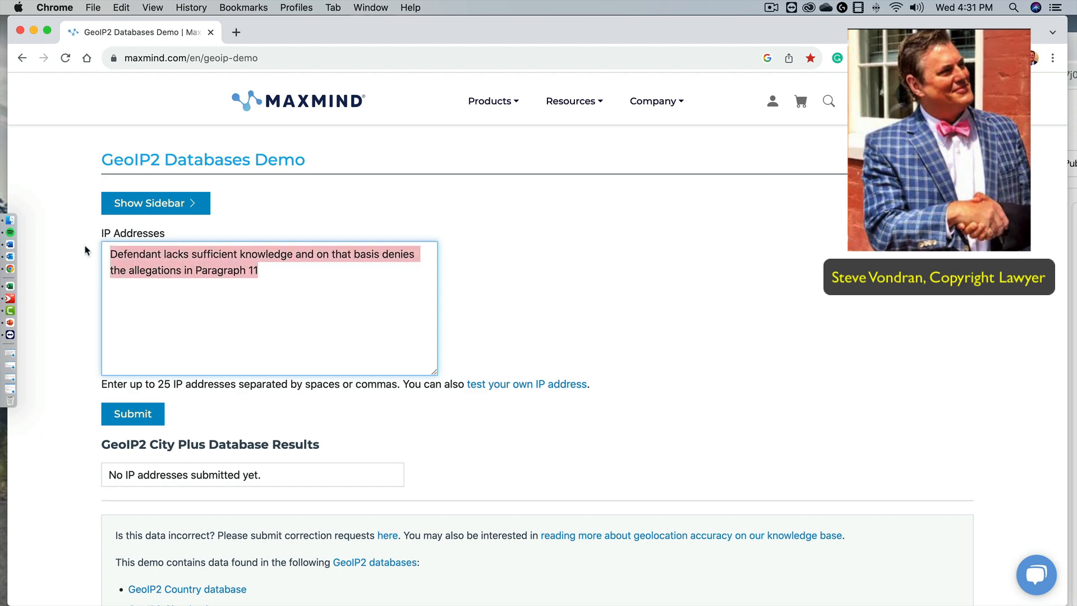
{"action": "key", "text": "BackSpace"}
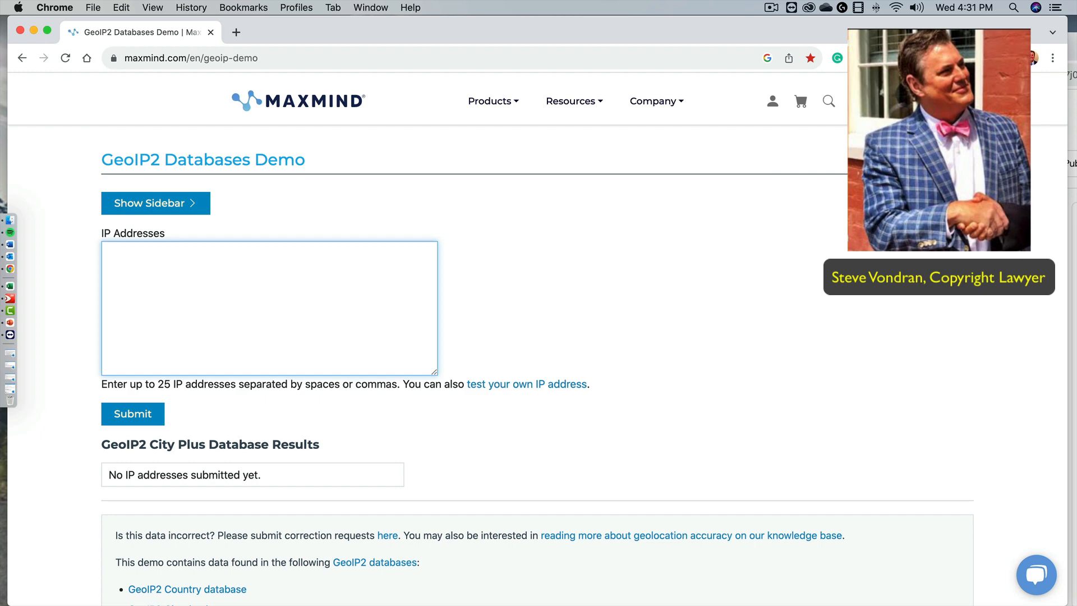
{"action": "key", "text": "super+t"}
{"action": "left_click", "coordinate": [429, 307]}
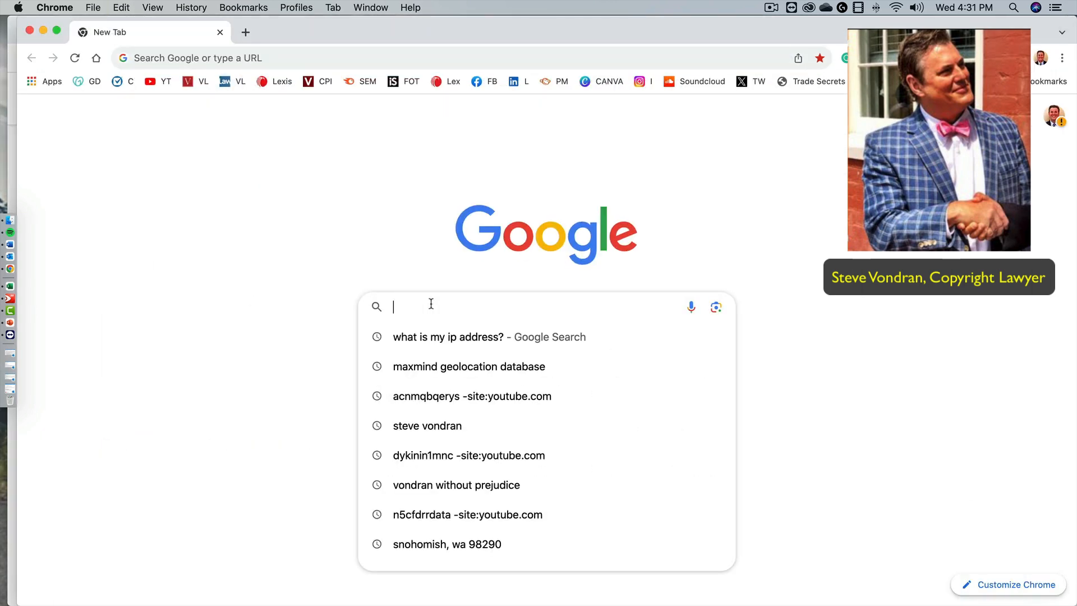
{"action": "type", "text": "what is my ip address?"}
{"action": "key", "text": "Return"}
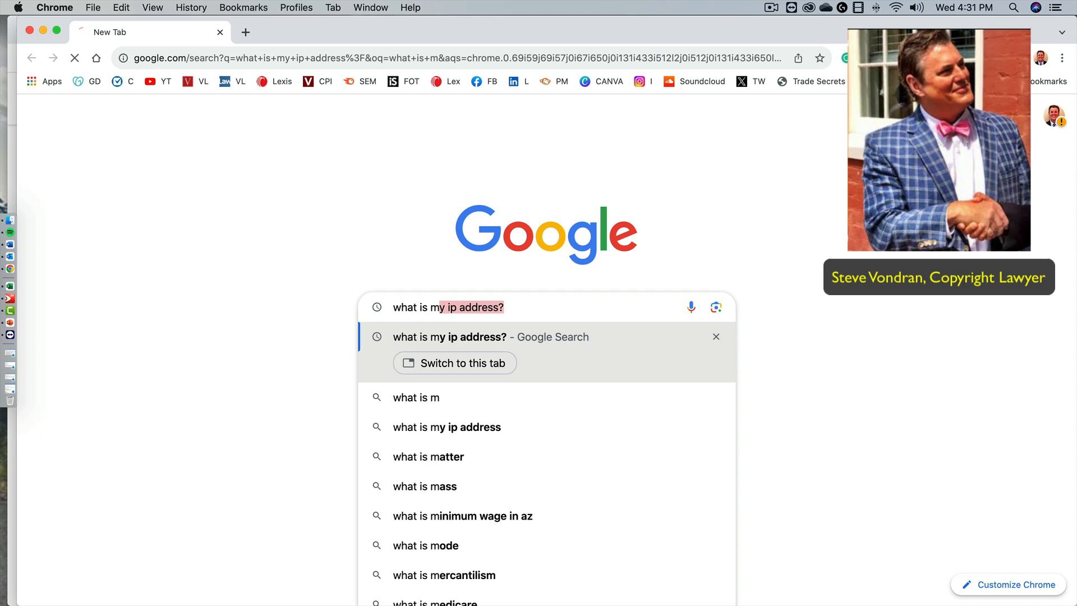
{"action": "left_click_drag", "start_coordinate": [168, 250], "coordinate": [239, 250]}
{"action": "key", "text": "super+c"}
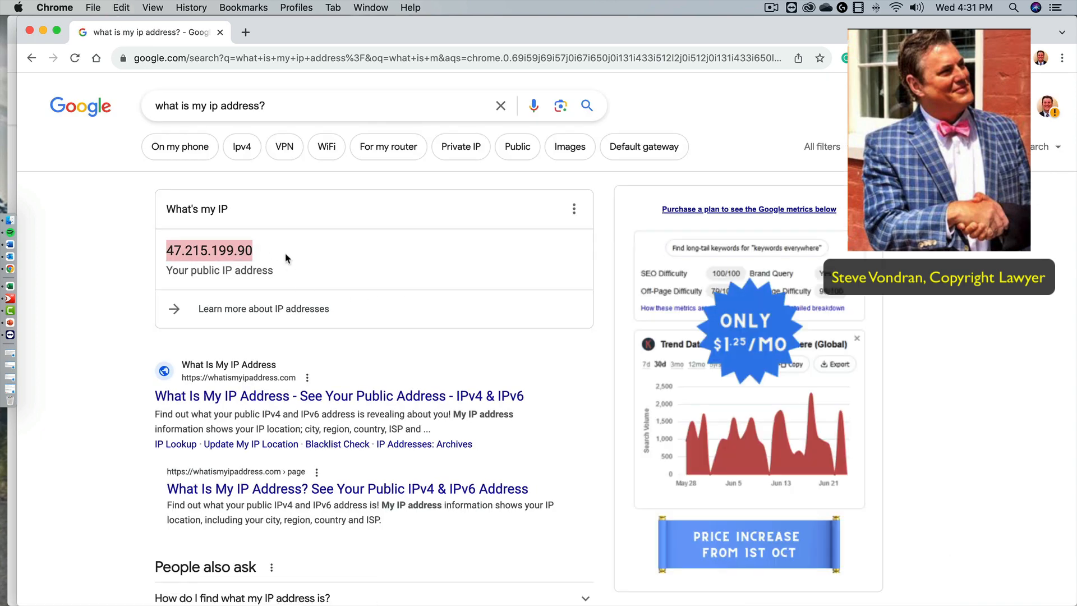
Paste 47.215.199.90 into the IP Addresses box and submit the lookup
{"action": "left_click", "coordinate": [219, 32]}
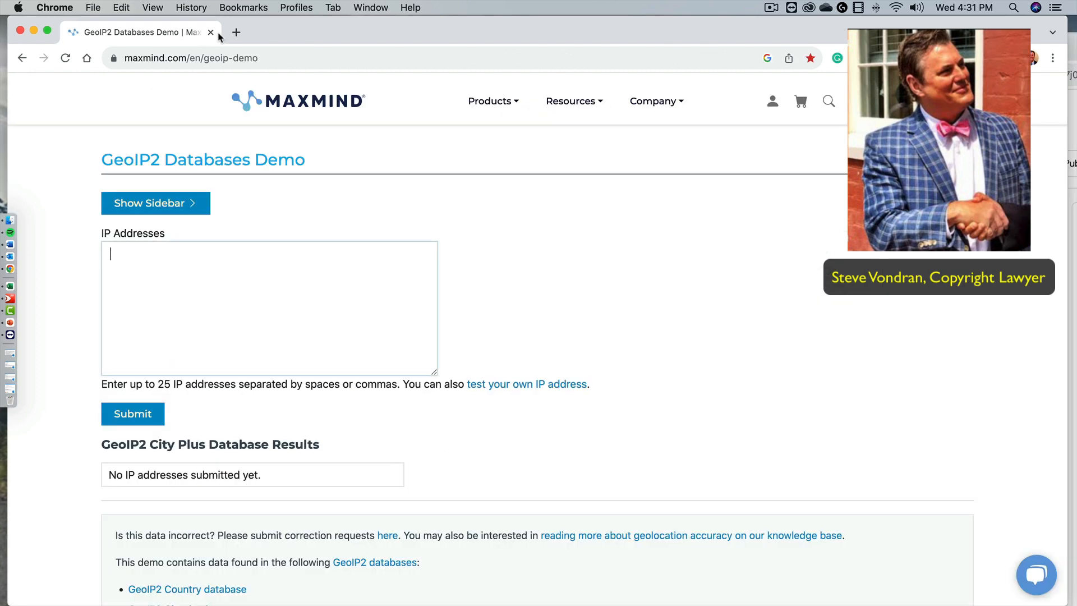
{"action": "left_click", "coordinate": [179, 266]}
{"action": "key", "text": "super+v"}
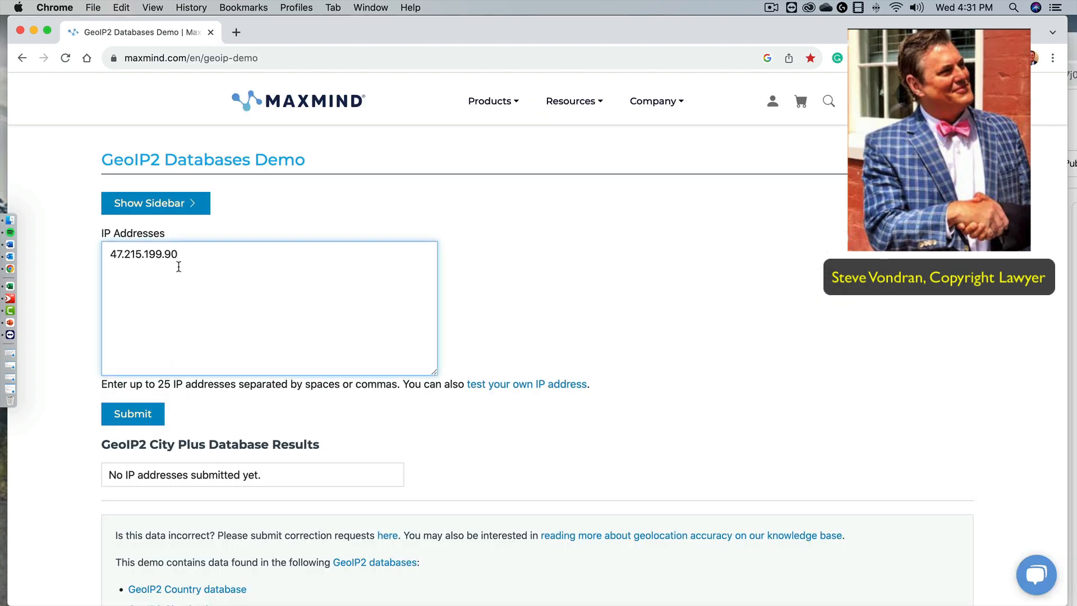
{"action": "left_click", "coordinate": [132, 413]}
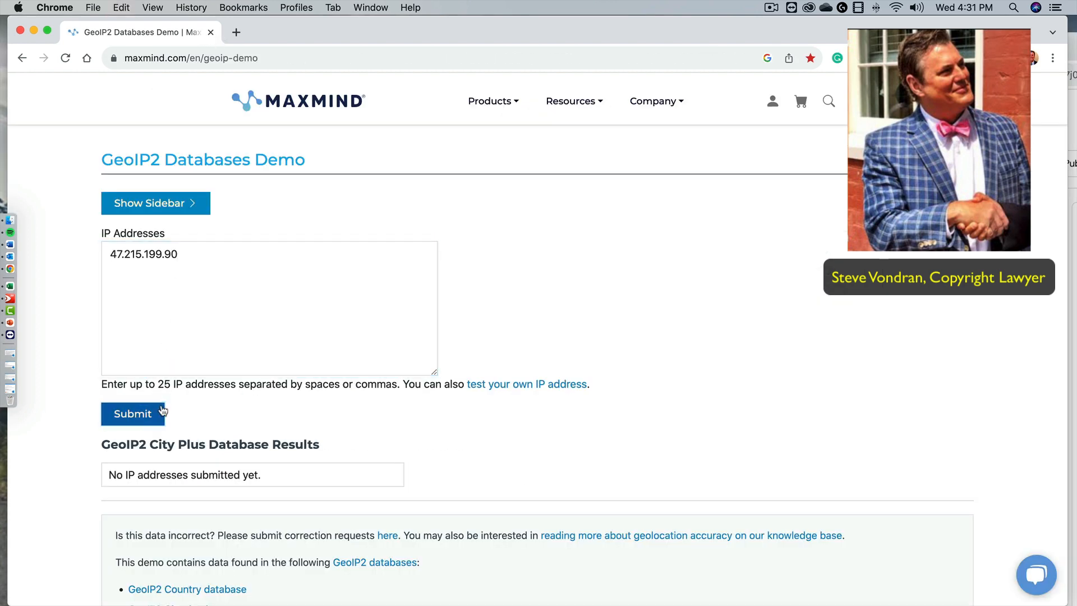
{"action": "scroll", "coordinate": [745, 365], "scroll_direction": "down", "scroll_amount": 2}
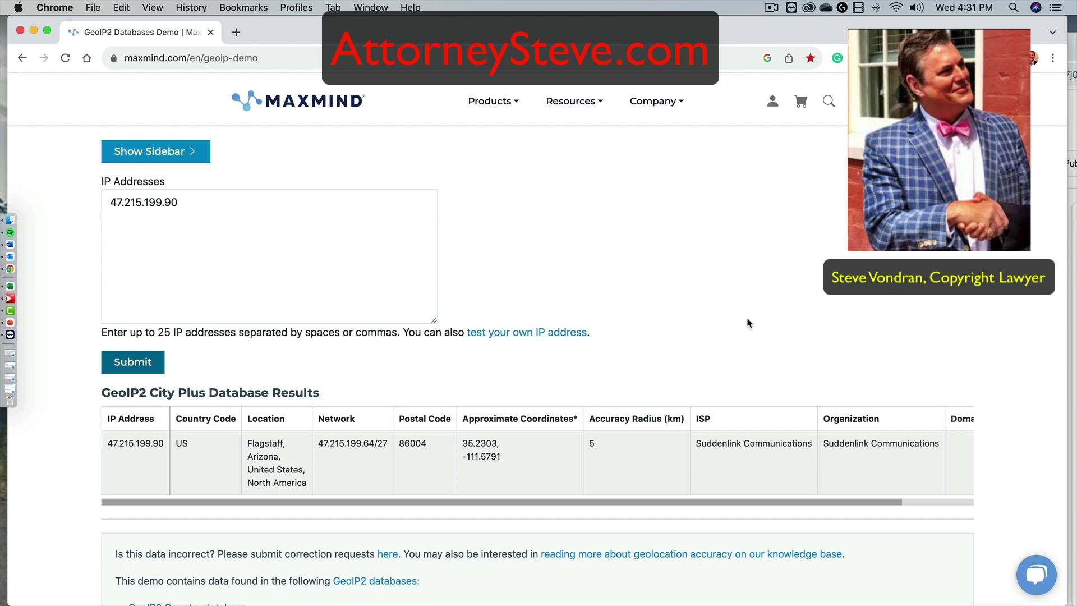
{"action": "scroll", "coordinate": [750, 322], "scroll_direction": "up", "scroll_amount": 1}
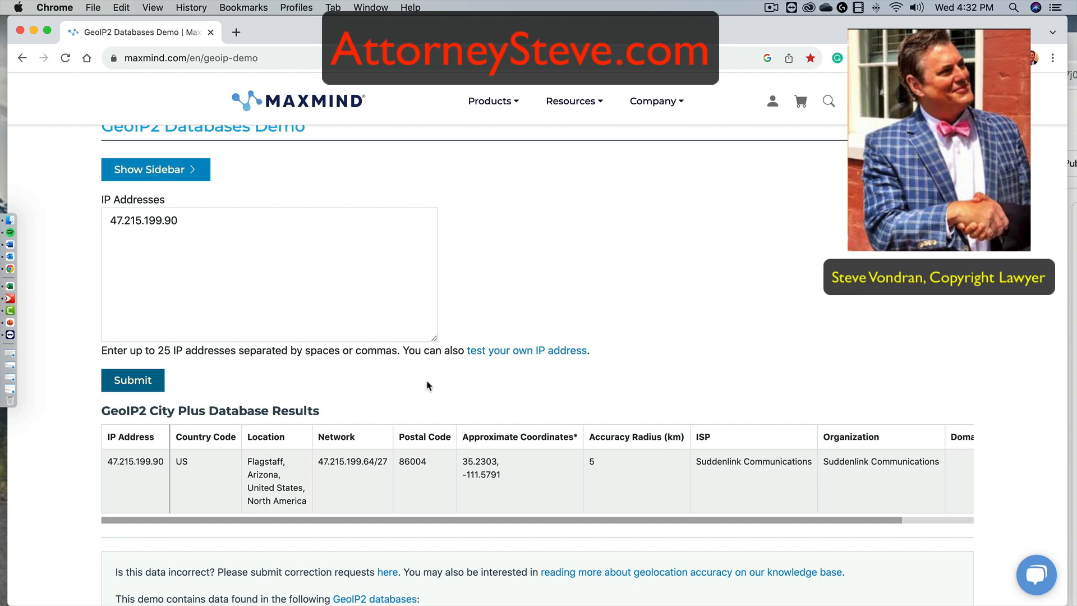
{"action": "scroll", "coordinate": [556, 383], "scroll_direction": "up", "scroll_amount": 1}
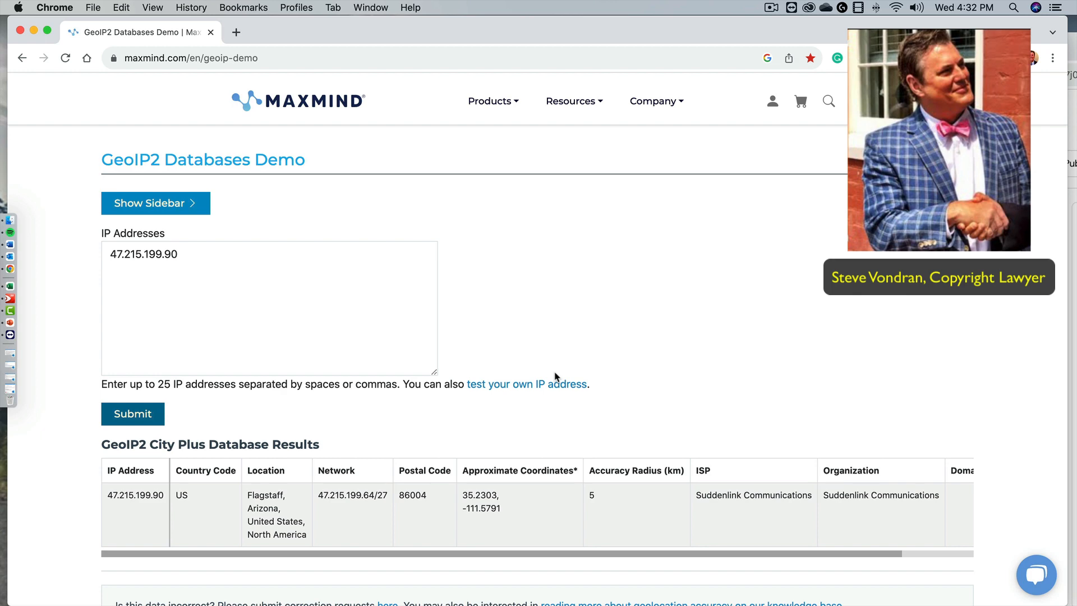
{"action": "scroll", "coordinate": [556, 376], "scroll_direction": "down", "scroll_amount": 8}
{"action": "scroll", "coordinate": [539, 354], "scroll_direction": "down", "scroll_amount": 2}
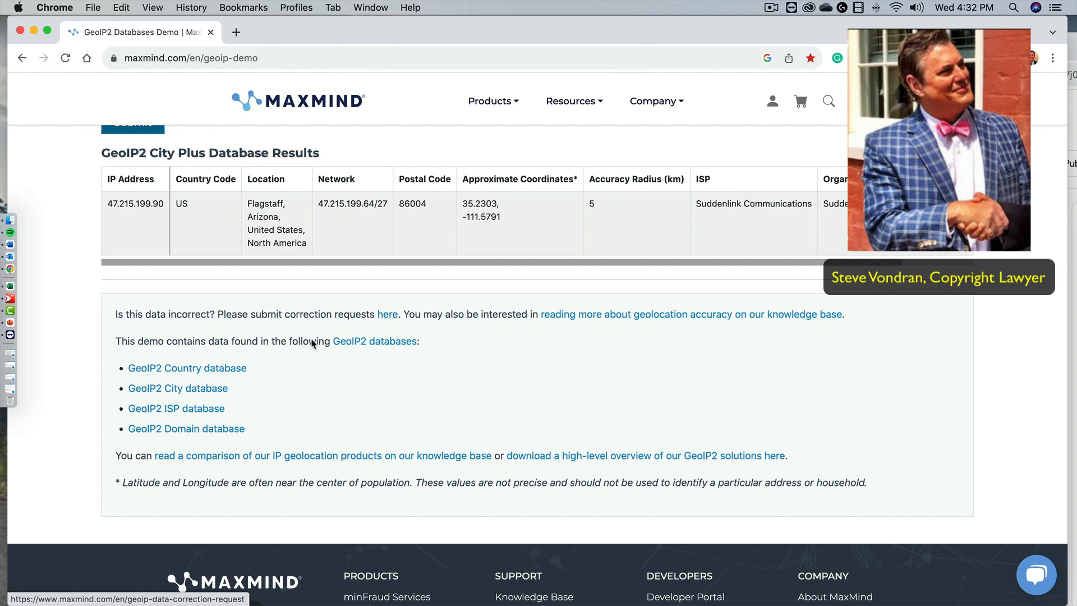
{"action": "scroll", "coordinate": [902, 406], "scroll_direction": "up", "scroll_amount": 5}
{"action": "scroll", "coordinate": [901, 405], "scroll_direction": "up", "scroll_amount": 5}
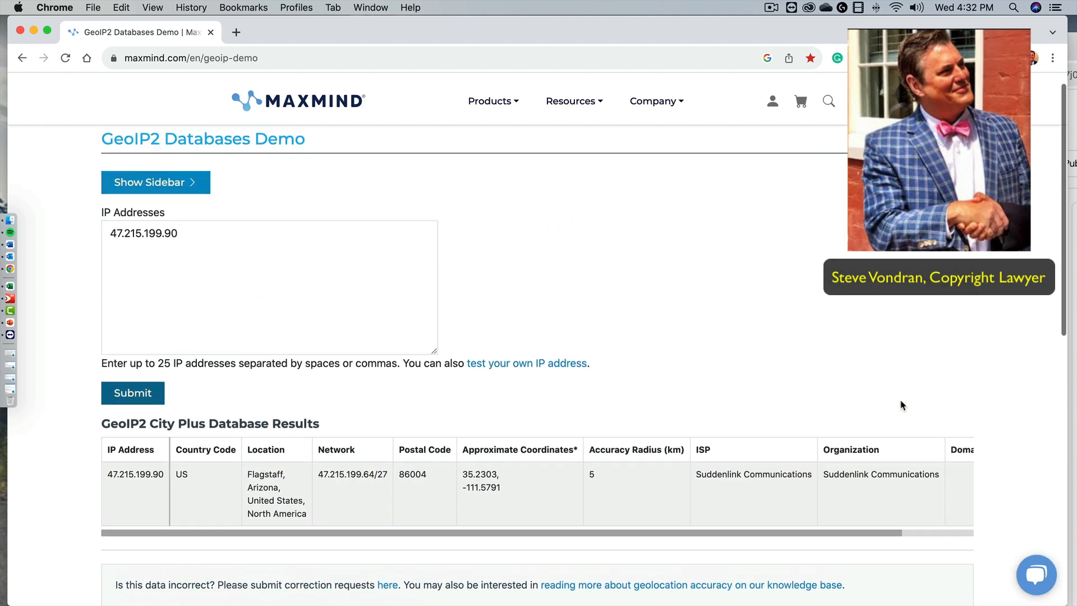
{"action": "scroll", "coordinate": [901, 406], "scroll_direction": "up", "scroll_amount": 2}
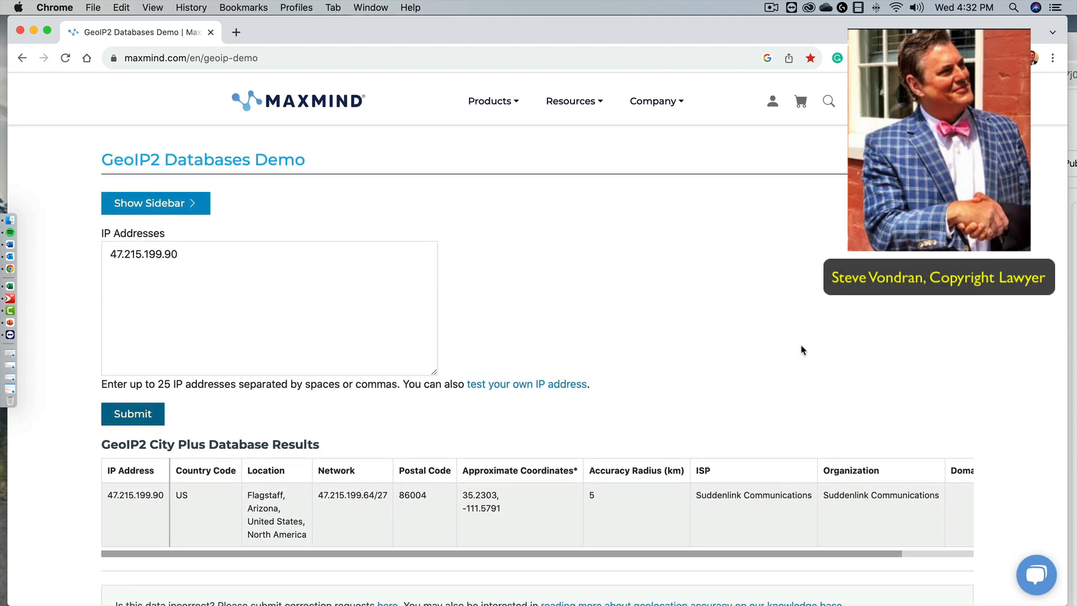